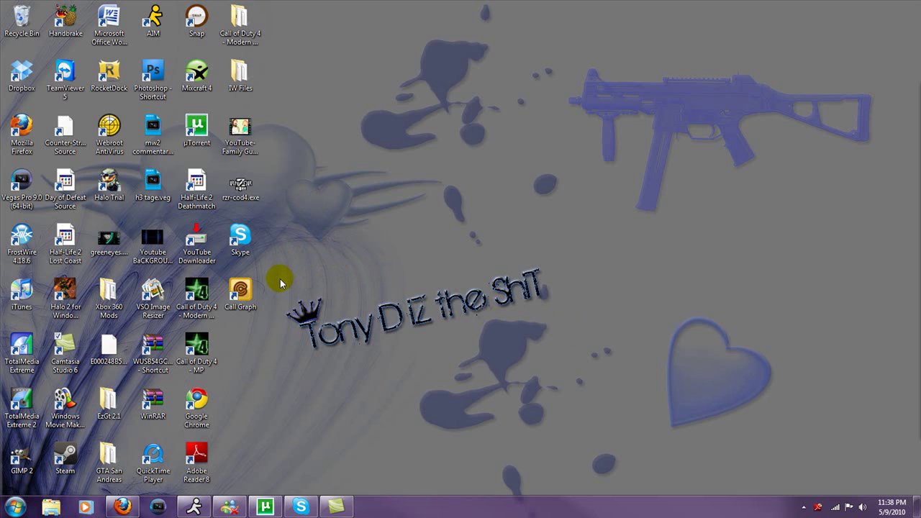
# Step: Rearrange the desktop icons and hide the Skype window from the desktop
pyautogui.moveTo(281, 282)
pyautogui.mouseDown()
pyautogui.moveTo(555, 319)
pyautogui.moveTo(565, 279)
pyautogui.mouseUp()
pyautogui.moveTo(552, 238)
pyautogui.mouseDown()
pyautogui.moveTo(503, 332)
pyautogui.moveTo(279, 380)
pyautogui.mouseUp()
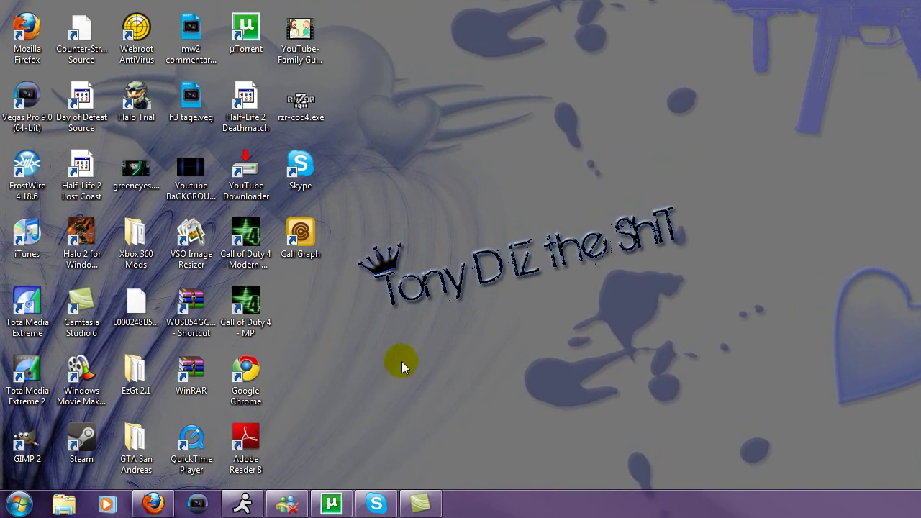
pyautogui.moveTo(374, 501)
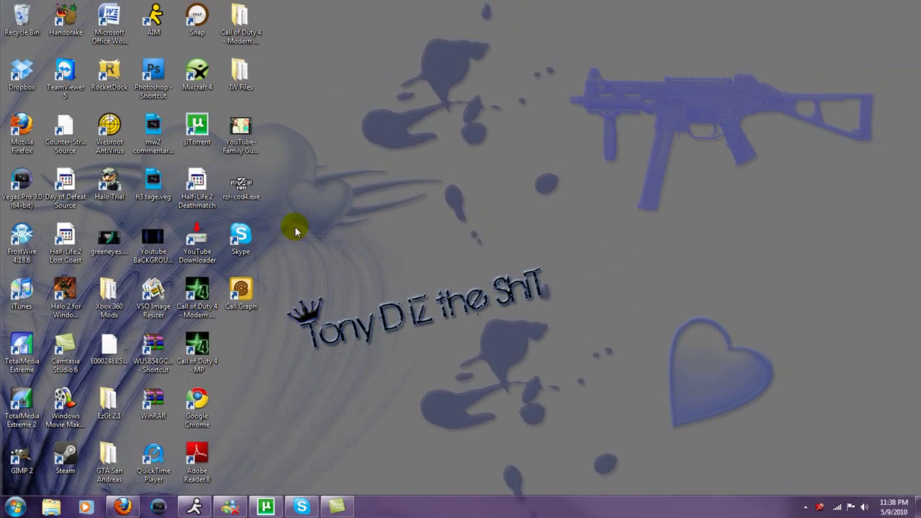
pyautogui.moveTo(295, 218)
pyautogui.mouseDown()
pyautogui.moveTo(257, 240)
pyautogui.moveTo(284, 283)
pyautogui.mouseUp()
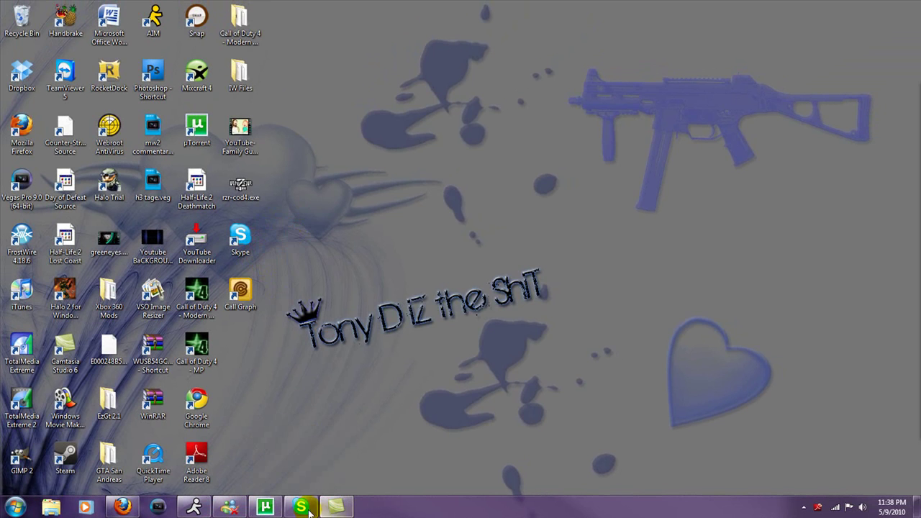
pyautogui.click(300, 507)
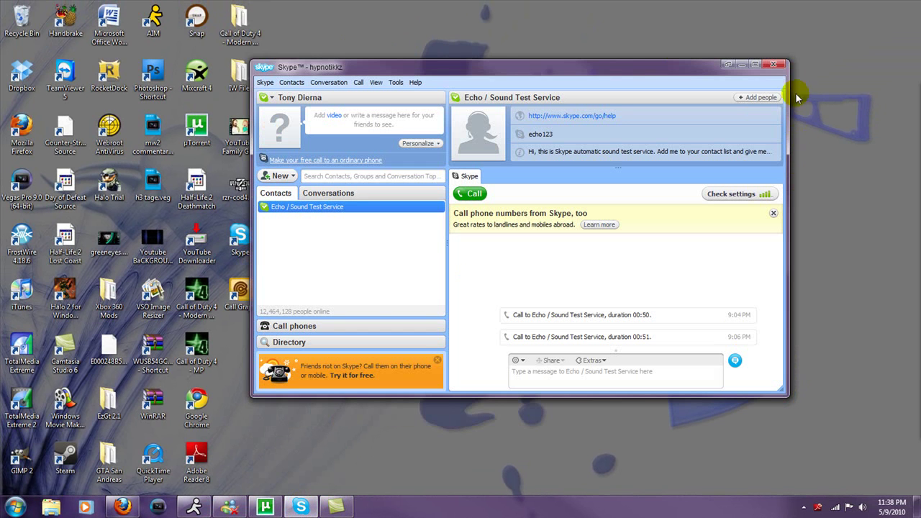
pyautogui.click(742, 64)
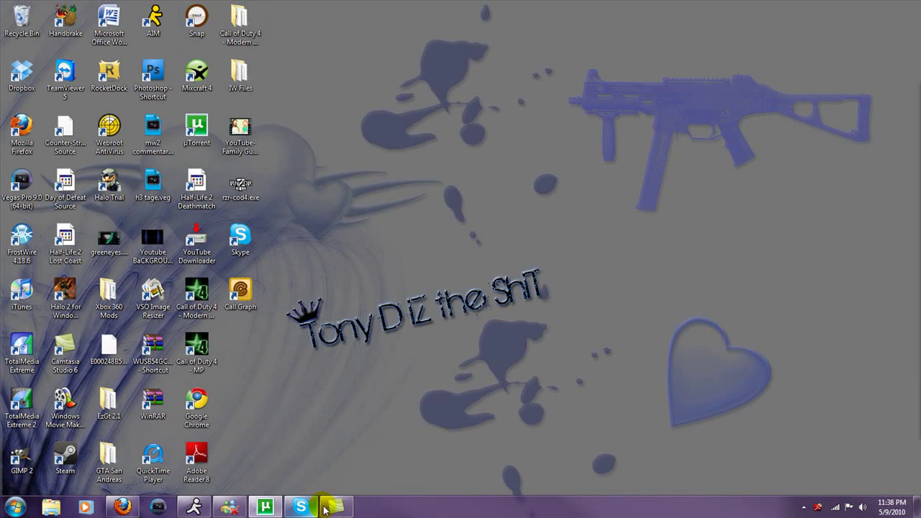
# Step: Launch Call Graph from its desktop shortcut and move its toolbar to the bottom-right corner
pyautogui.moveTo(335, 506)
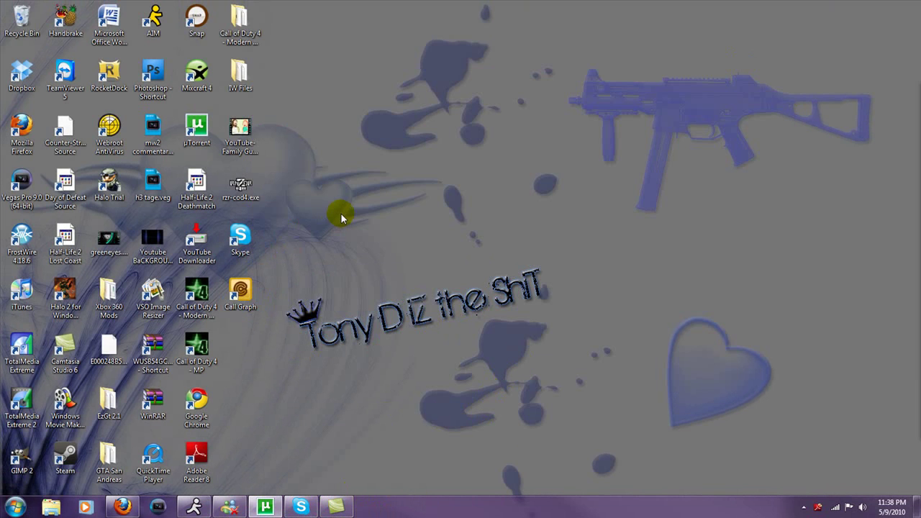
pyautogui.moveTo(339, 214)
pyautogui.mouseDown()
pyautogui.moveTo(294, 297)
pyautogui.moveTo(253, 308)
pyautogui.mouseUp()
pyautogui.doubleClick(254, 307)
pyautogui.moveTo(837, 397)
pyautogui.mouseDown()
pyautogui.moveTo(845, 335)
pyautogui.moveTo(833, 396)
pyautogui.moveTo(846, 415)
pyautogui.moveTo(840, 423)
pyautogui.mouseUp()
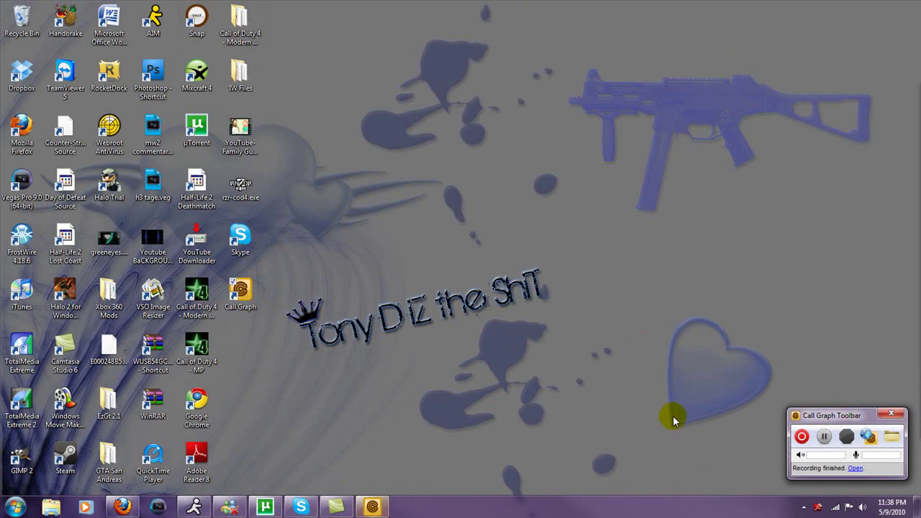
pyautogui.click(456, 265)
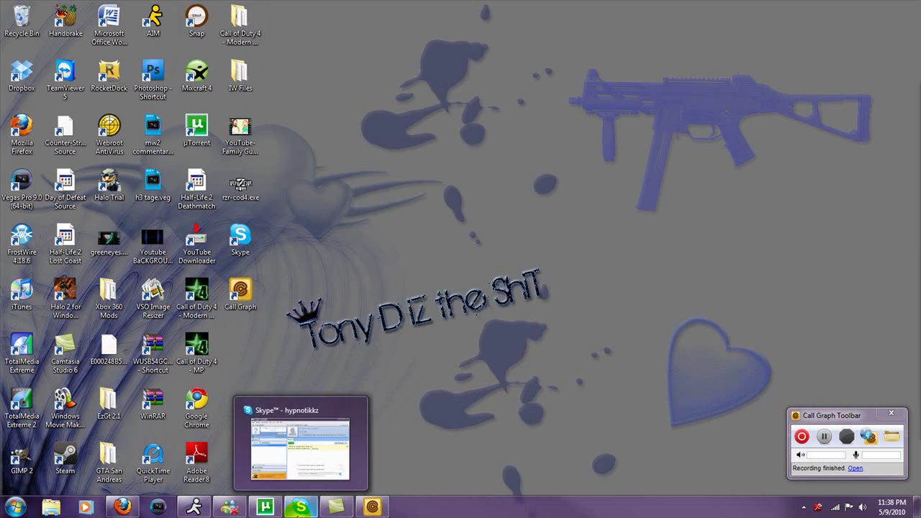
# Step: Restore Skype, reposition it, and check the Conversation menu without choosing anything
pyautogui.click(300, 506)
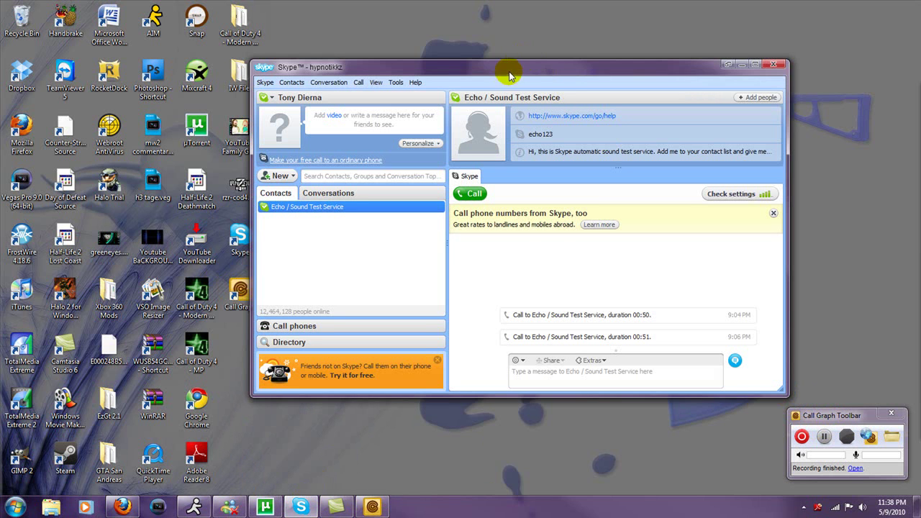
pyautogui.moveTo(510, 73)
pyautogui.mouseDown()
pyautogui.moveTo(459, 85)
pyautogui.moveTo(480, 95)
pyautogui.mouseUp()
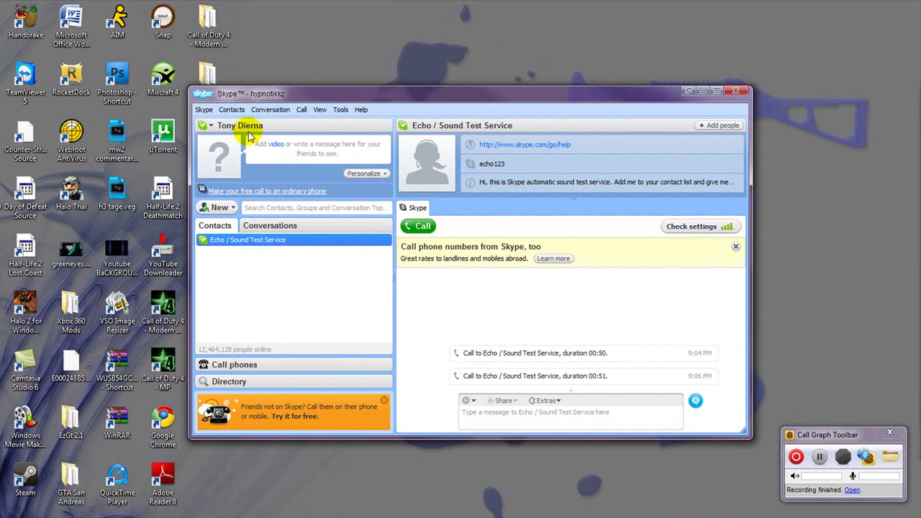
pyautogui.click(270, 109)
pyautogui.click(535, 100)
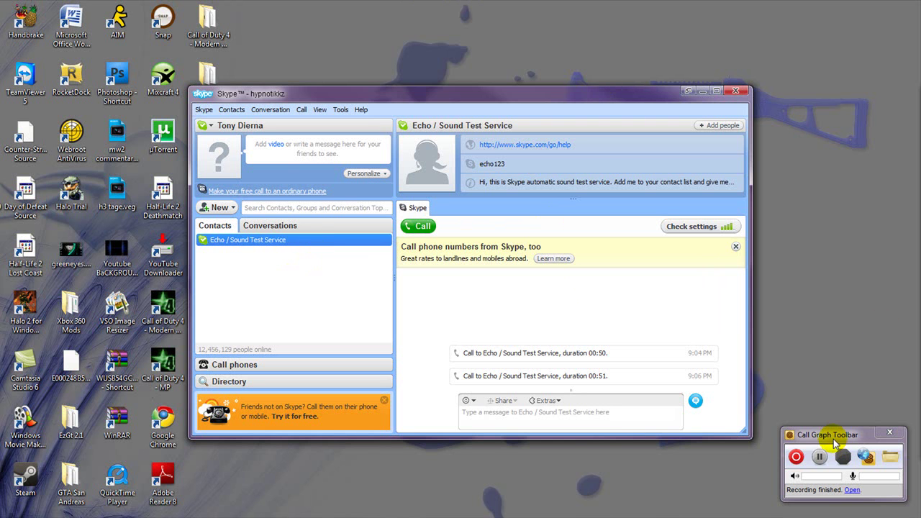
pyautogui.moveTo(427, 93)
pyautogui.mouseDown()
pyautogui.moveTo(596, 98)
pyautogui.moveTo(496, 87)
pyautogui.moveTo(487, 97)
pyautogui.mouseUp()
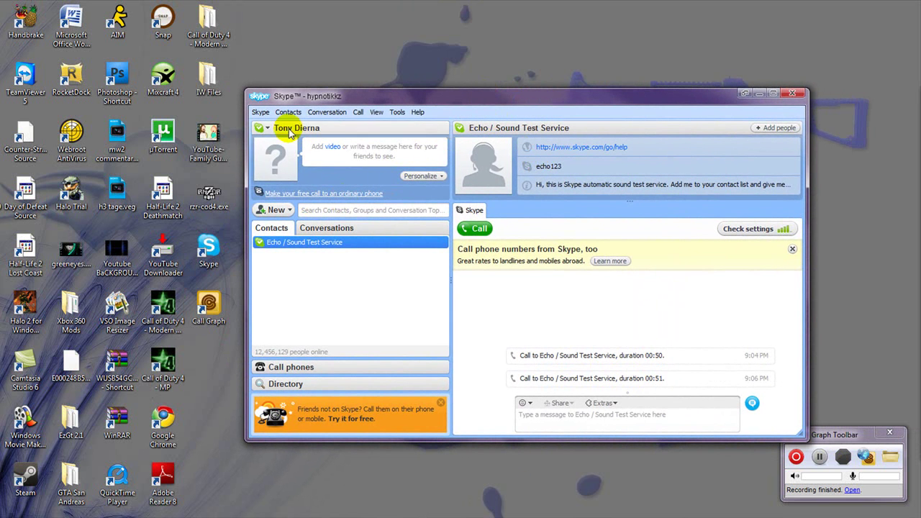
# Step: In Skype Options > Advanced, allow CallGraph.exe to use Skype, then close Options
pyautogui.click(400, 114)
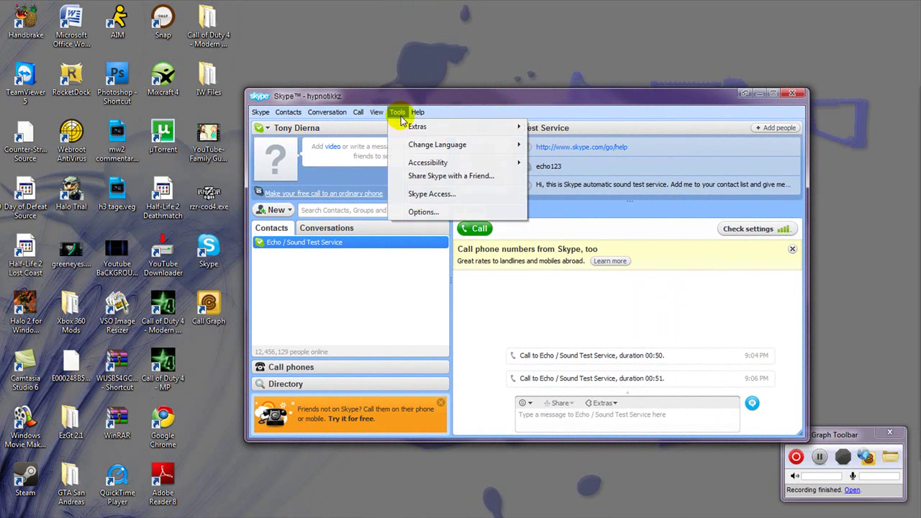
pyautogui.click(421, 211)
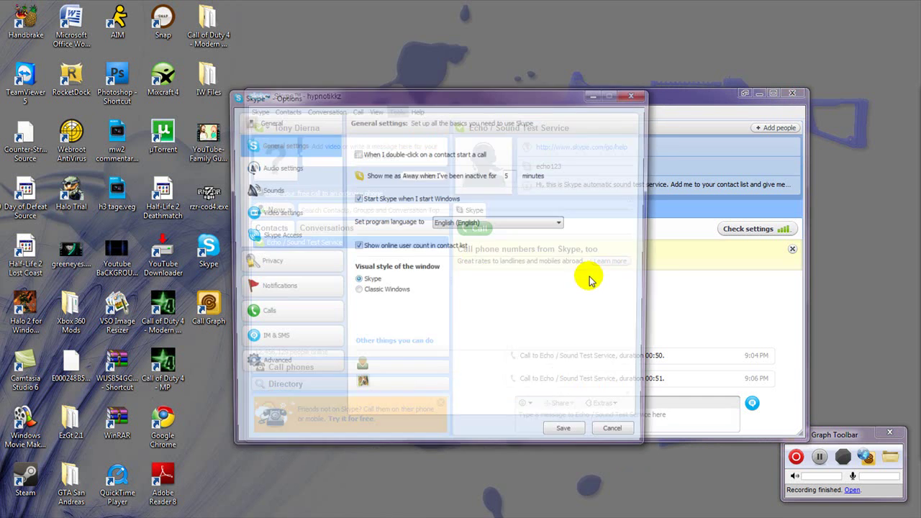
pyautogui.click(267, 370)
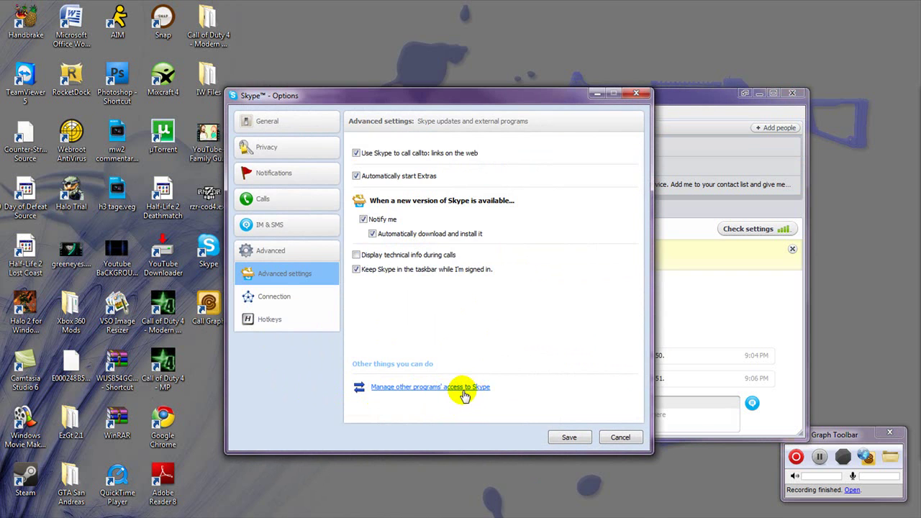
pyautogui.click(463, 393)
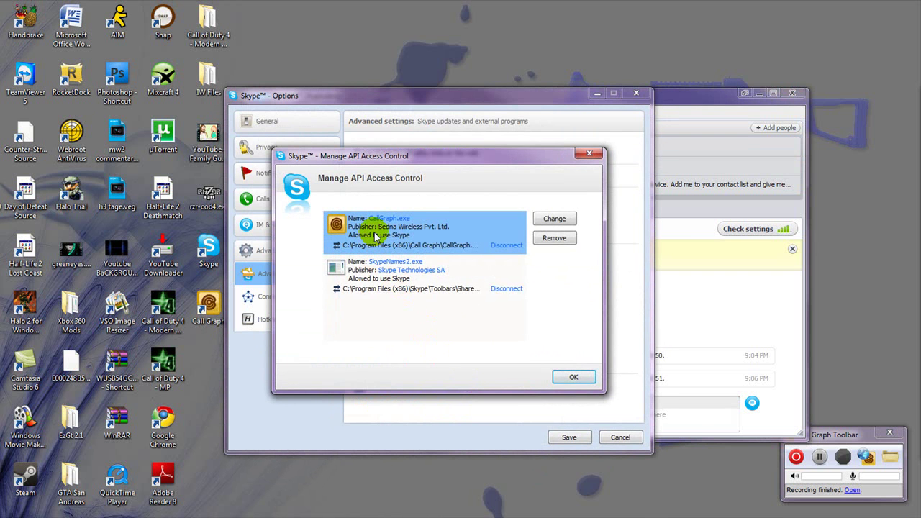
pyautogui.doubleClick(431, 233)
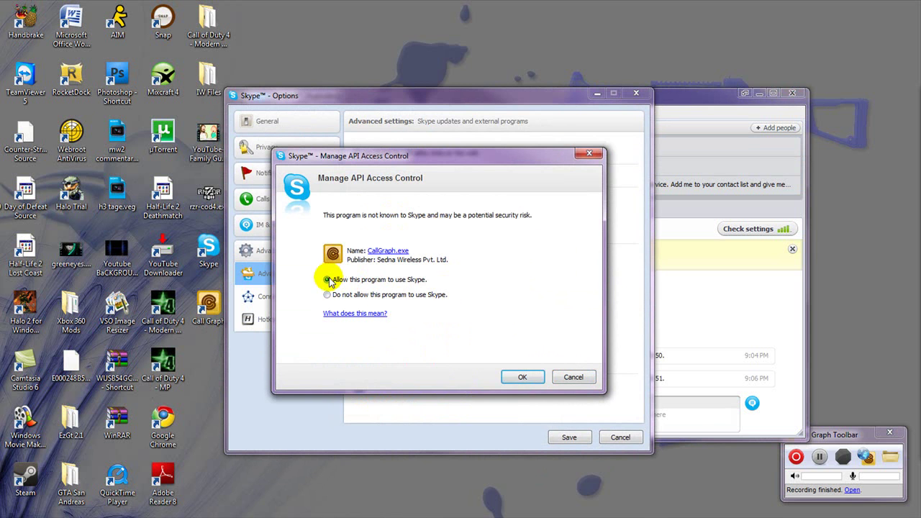
pyautogui.click(568, 375)
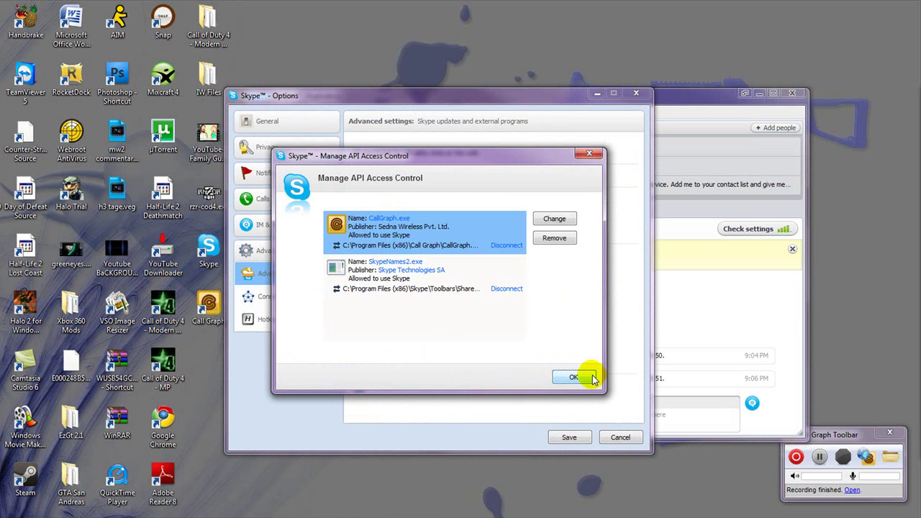
pyautogui.click(576, 377)
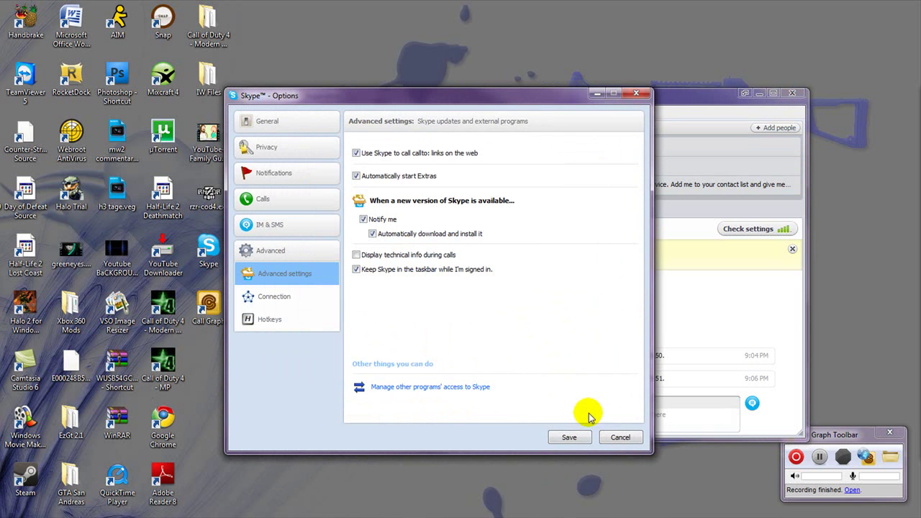
pyautogui.click(618, 436)
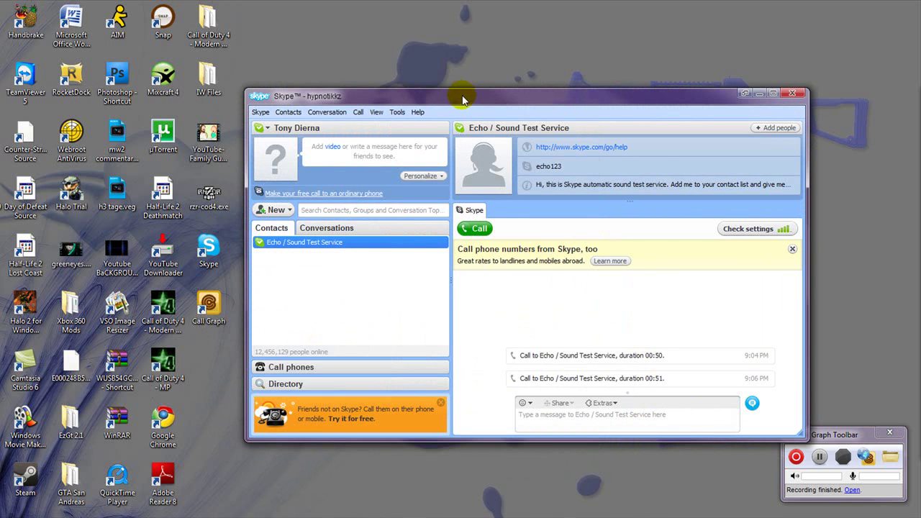
# Step: Call Echo / Sound Test Service and let the 00:51 test call finish
pyautogui.moveTo(460, 101); pyautogui.dragTo(438, 64)
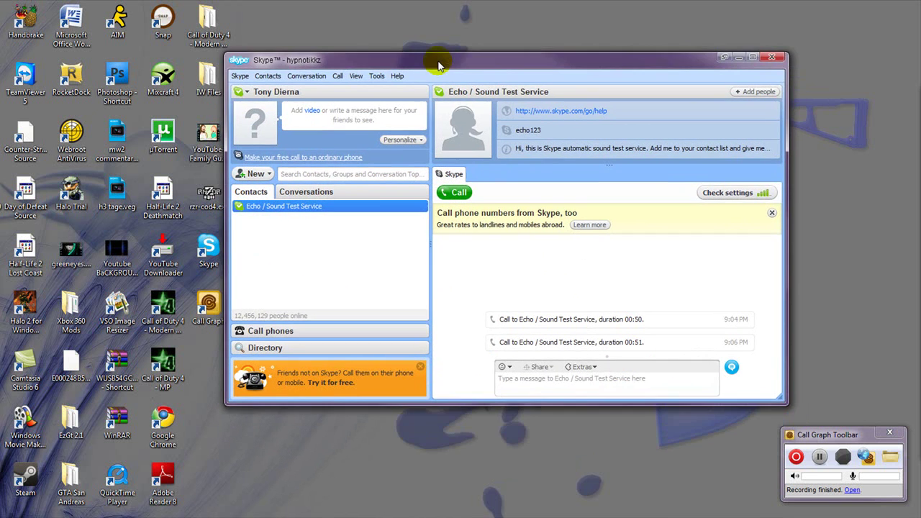
pyautogui.click(460, 194)
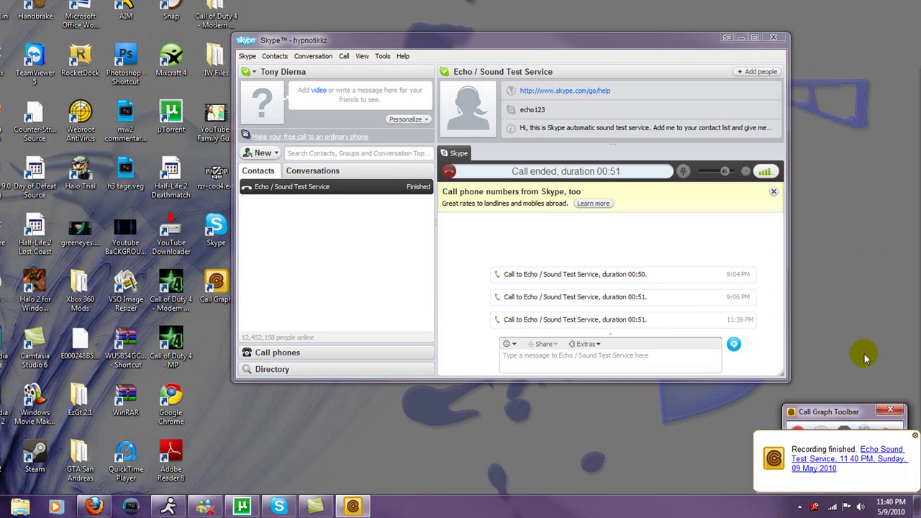
# Step: Close the recording-finished notification, then minimize Skype and restore it from the taskbar
pyautogui.click(913, 436)
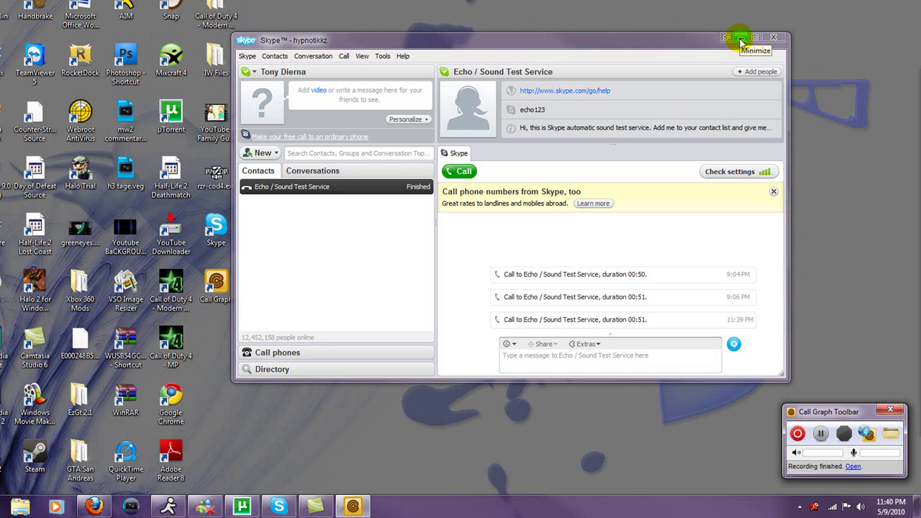
pyautogui.click(741, 42)
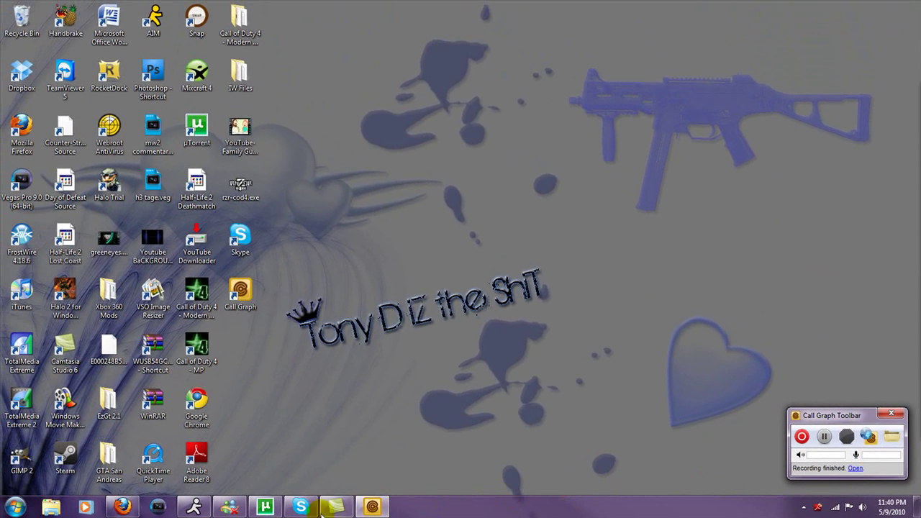
pyautogui.moveTo(295, 507)
pyautogui.click(307, 461)
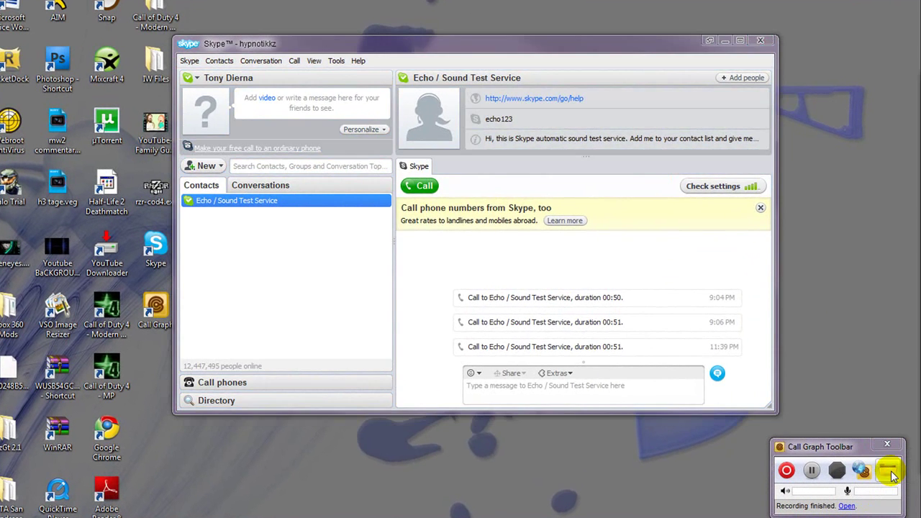
# Step: Open the My Call Graphs folder and play the first Echo Sound Test recording
pyautogui.click(889, 469)
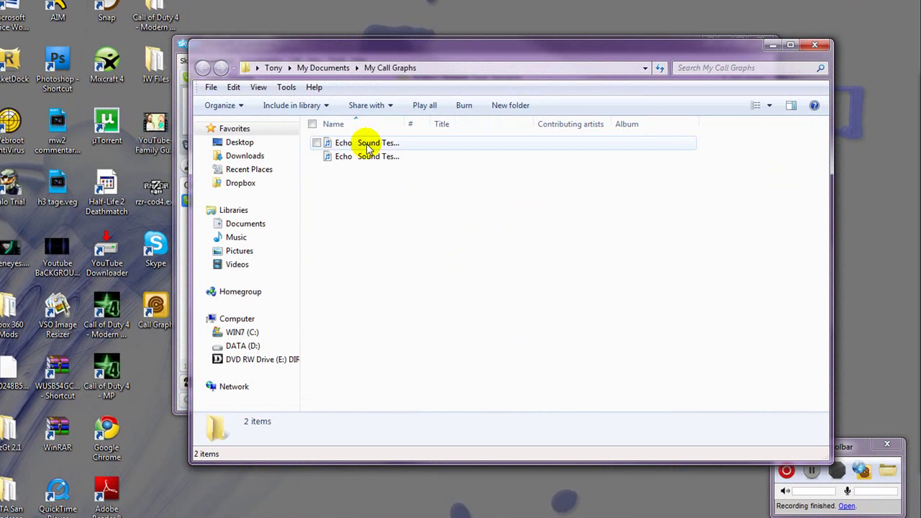
pyautogui.click(369, 146)
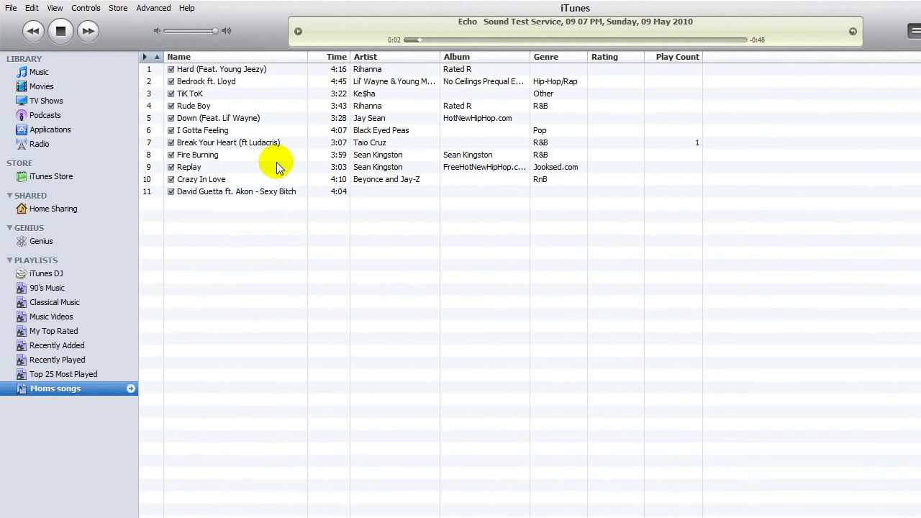
# Step: Replay the Echo recording in iTunes briefly, then stop it and minimize iTunes
pyautogui.click(61, 32)
pyautogui.click(868, 10)
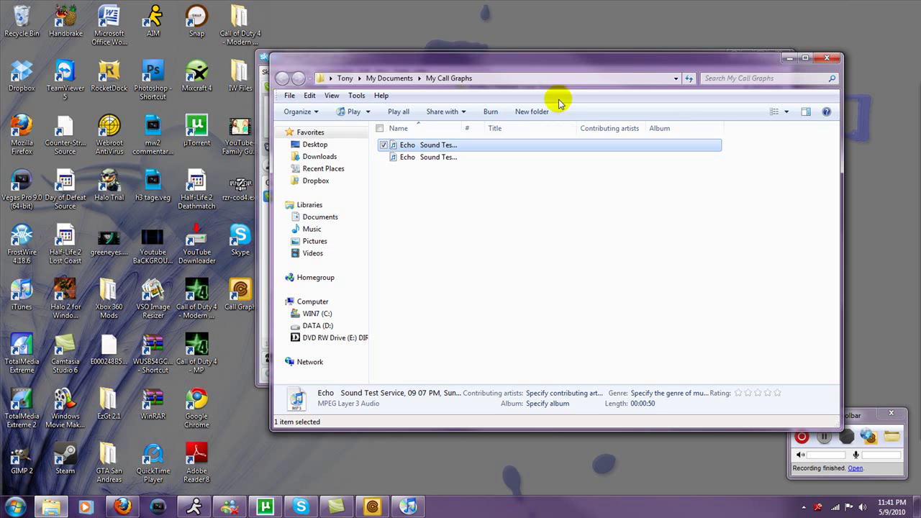
pyautogui.doubleClick(469, 146)
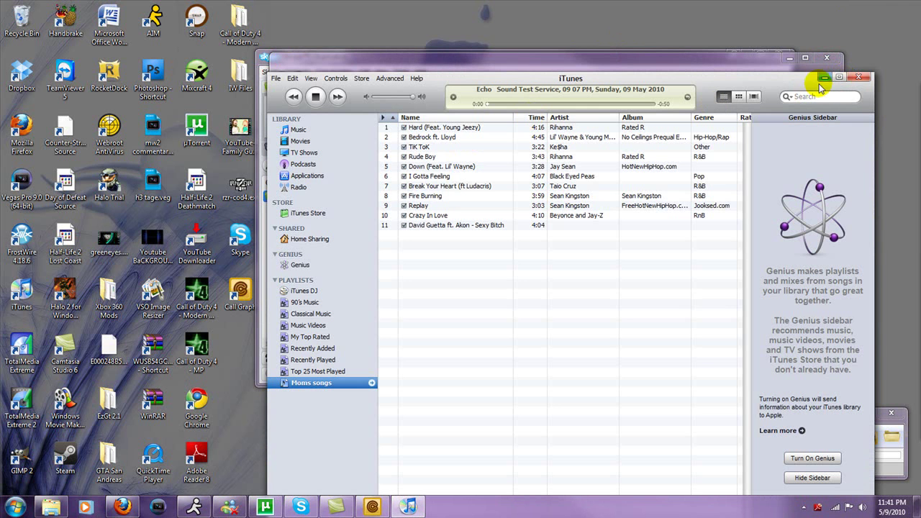
pyautogui.click(315, 97)
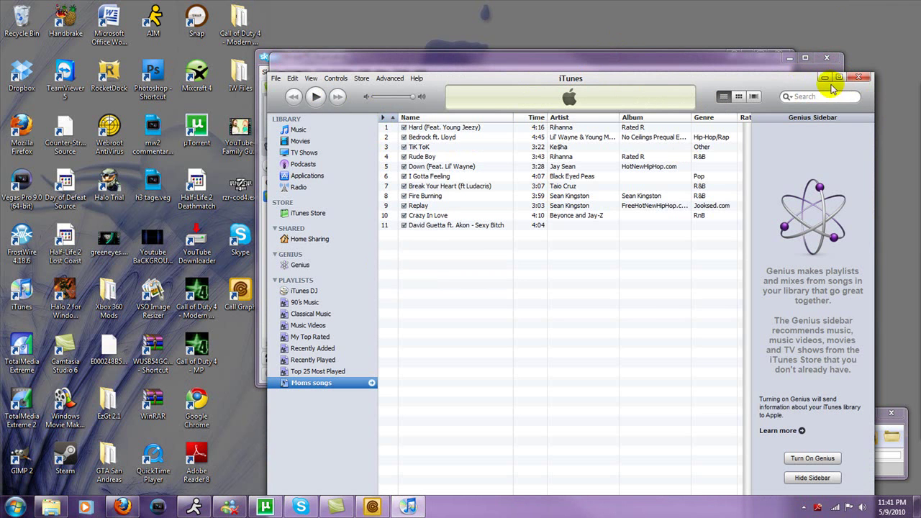
pyautogui.click(825, 77)
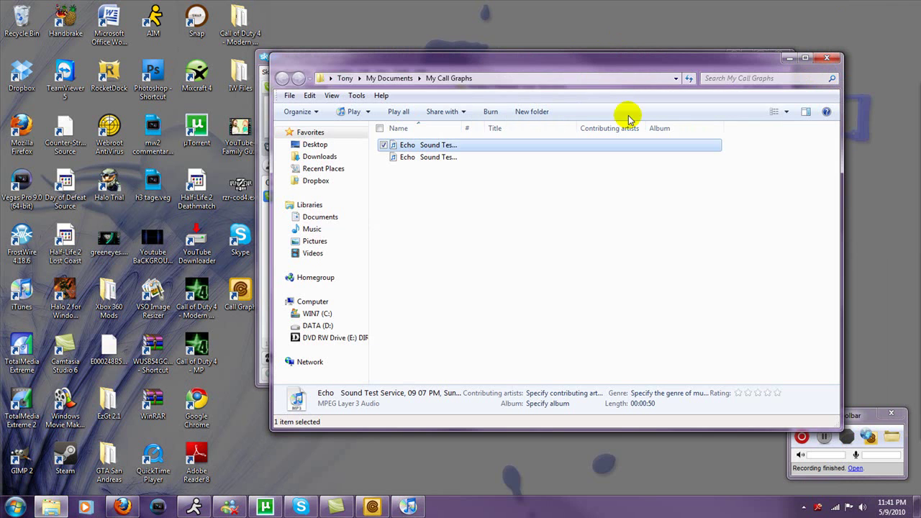
# Step: Minimize the Explorer window and then the Skype window
pyautogui.click(789, 61)
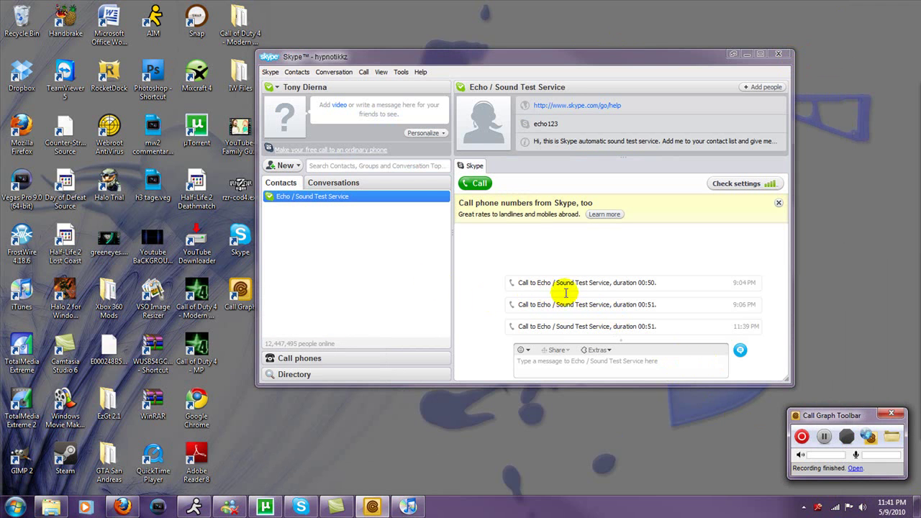
pyautogui.click(748, 54)
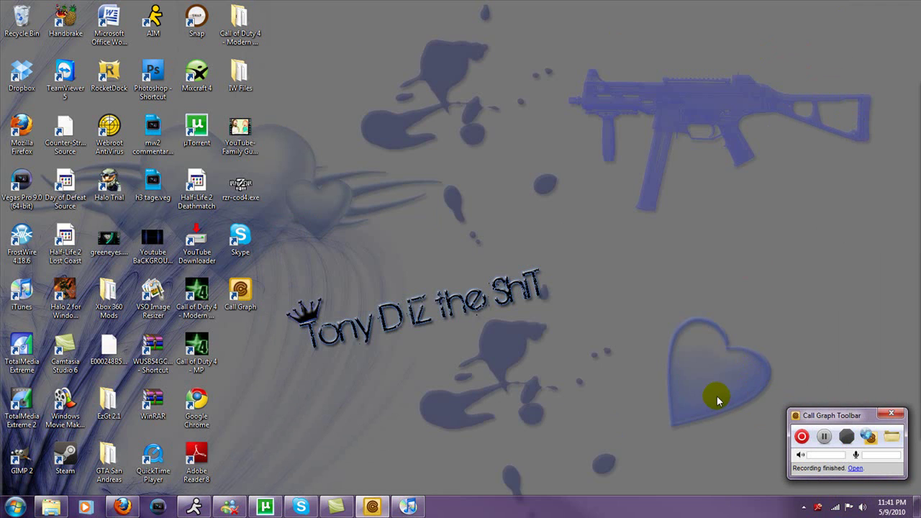